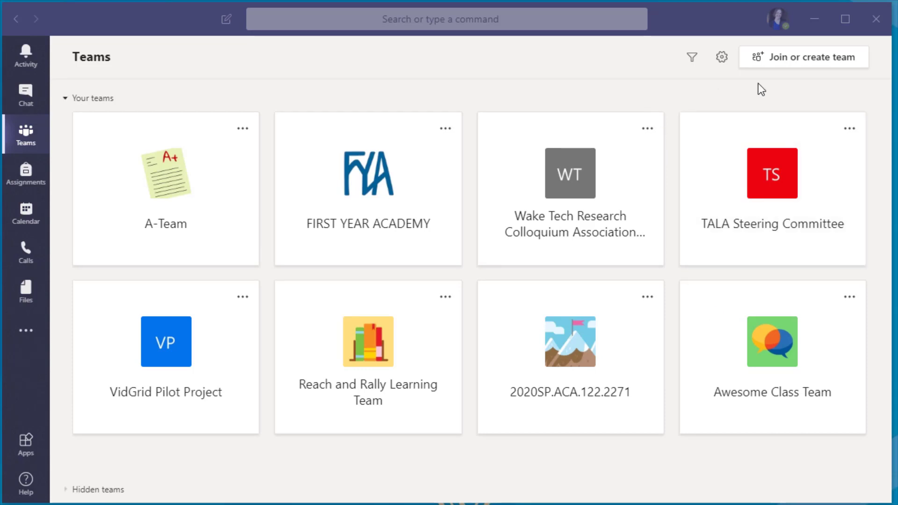
- Create a Class team named 2020SP.ACA.122.4201 and skip adding students
{"action": "left_click", "coordinate": [776, 67]}
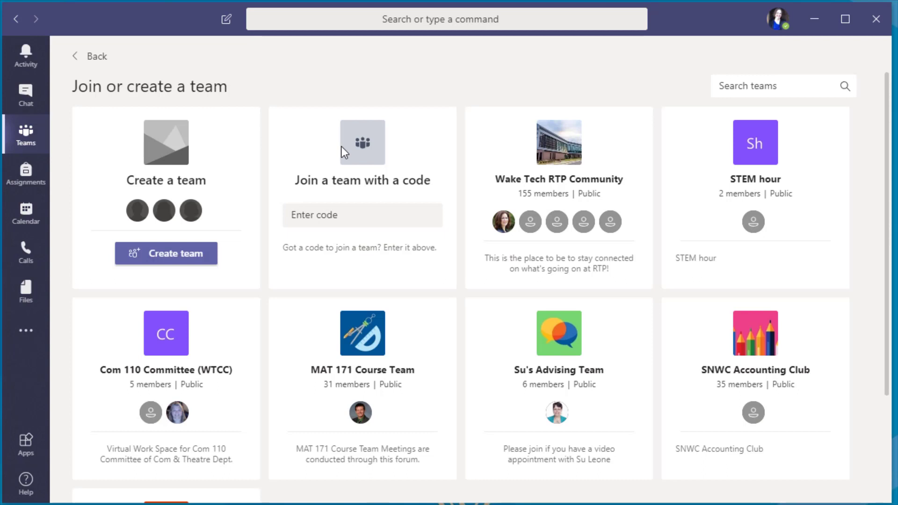
{"action": "left_click", "coordinate": [180, 259]}
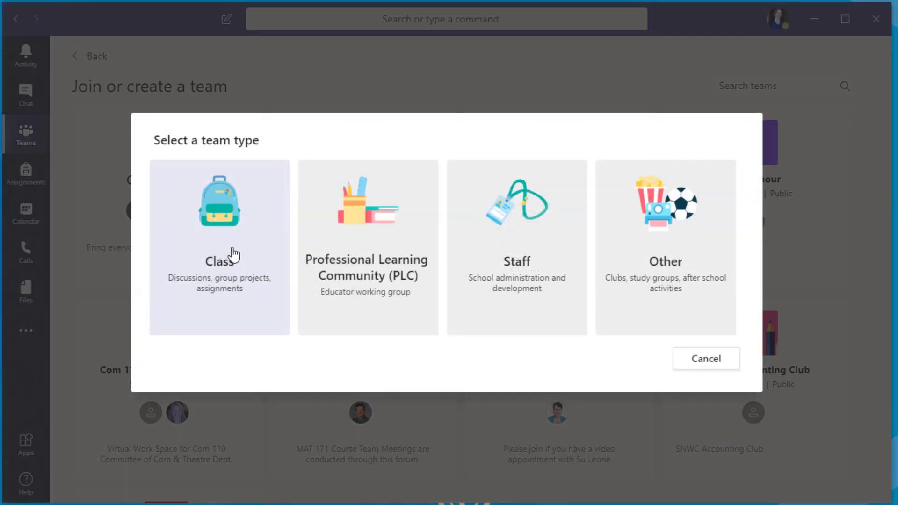
{"action": "left_click", "coordinate": [234, 255]}
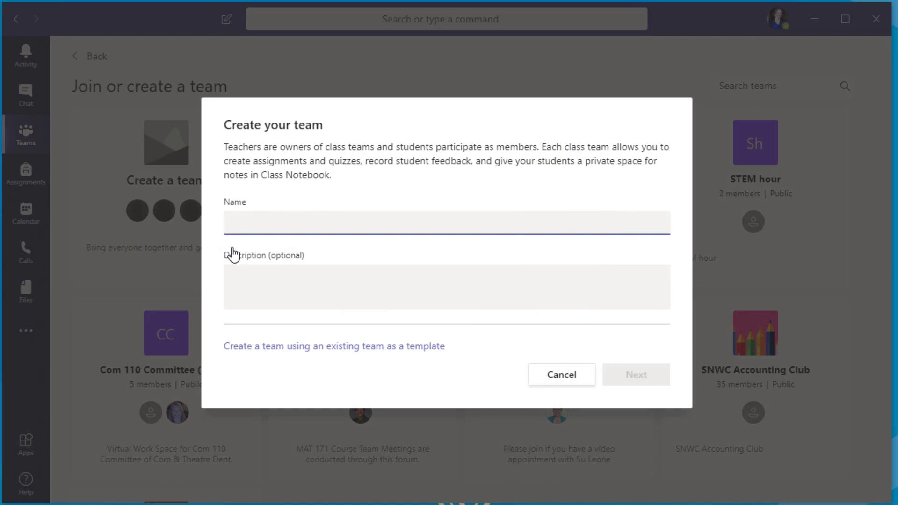
{"action": "type", "text": "2020S"}
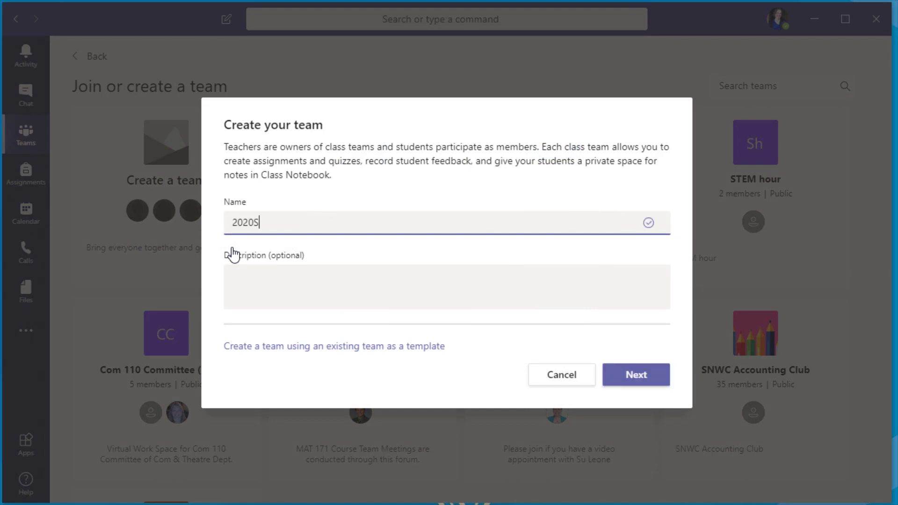
{"action": "type", "text": "P.ACA.122"}
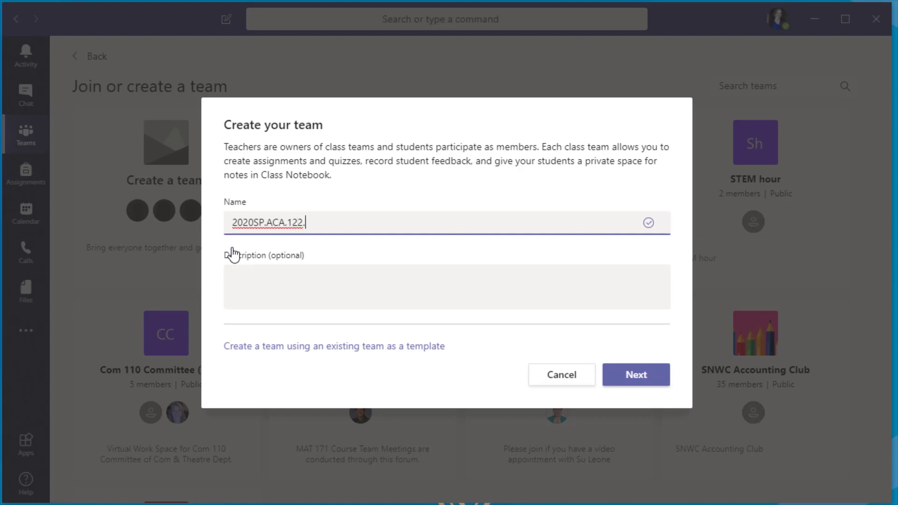
{"action": "type", "text": ".4201"}
{"action": "left_click", "coordinate": [624, 377]}
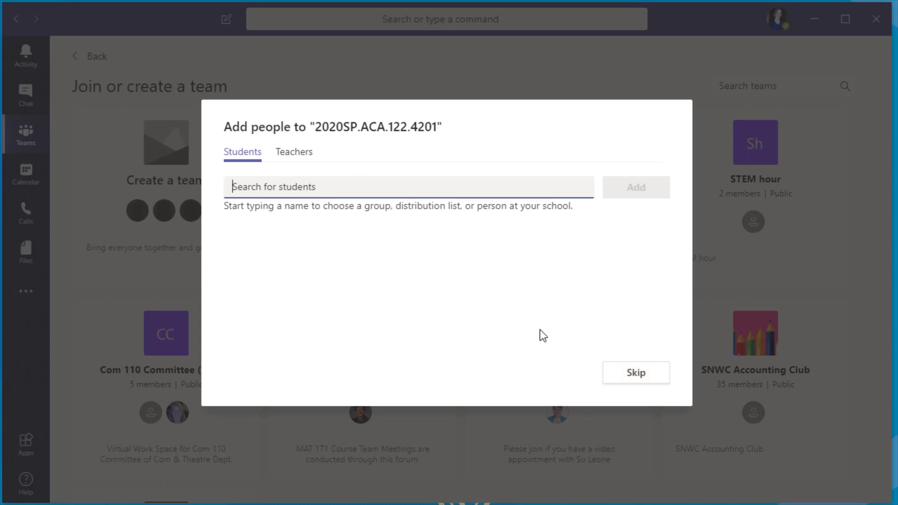
{"action": "left_click", "coordinate": [625, 376]}
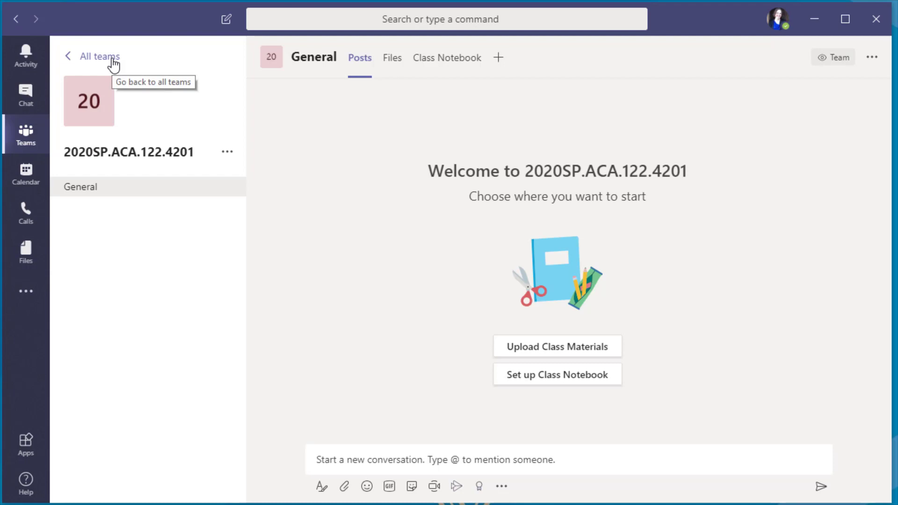
- Return to all teams, check the options for Awesome Class Team, and open it to look through its General channel posts
{"action": "left_click", "coordinate": [91, 58]}
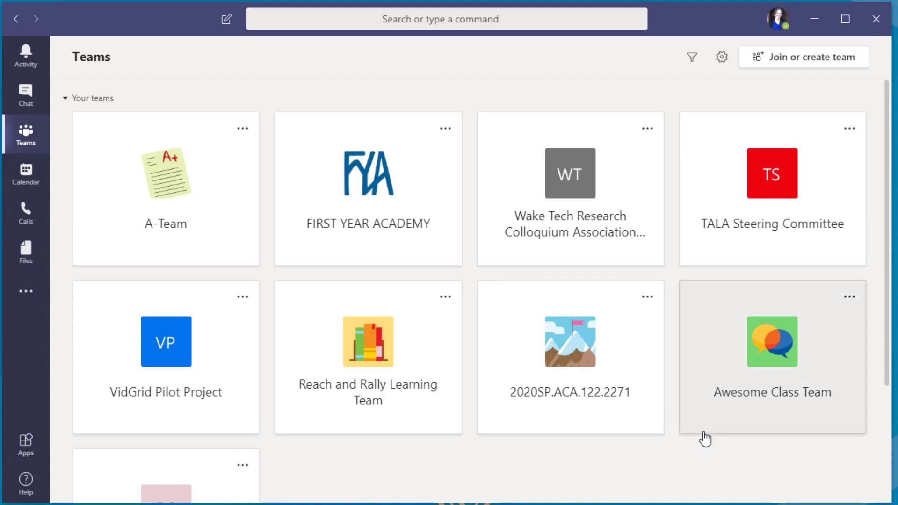
{"action": "left_click", "coordinate": [849, 298]}
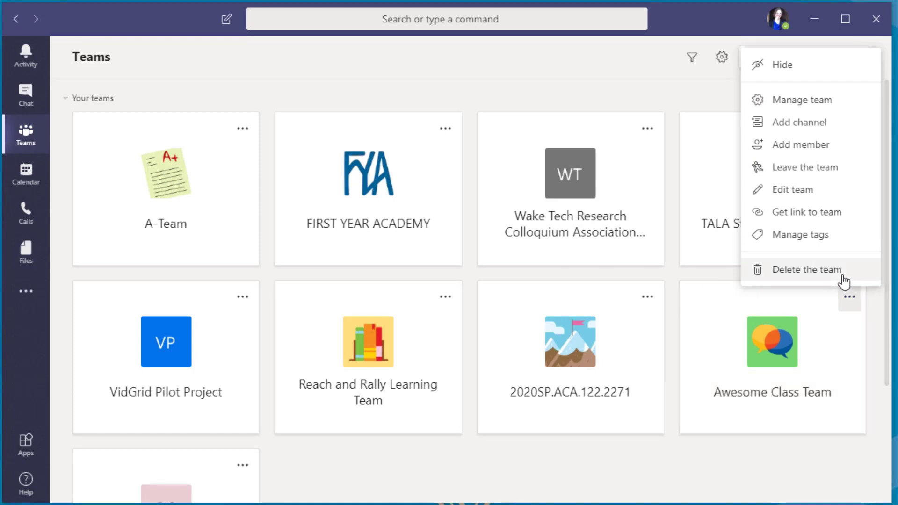
{"action": "left_click", "coordinate": [768, 466]}
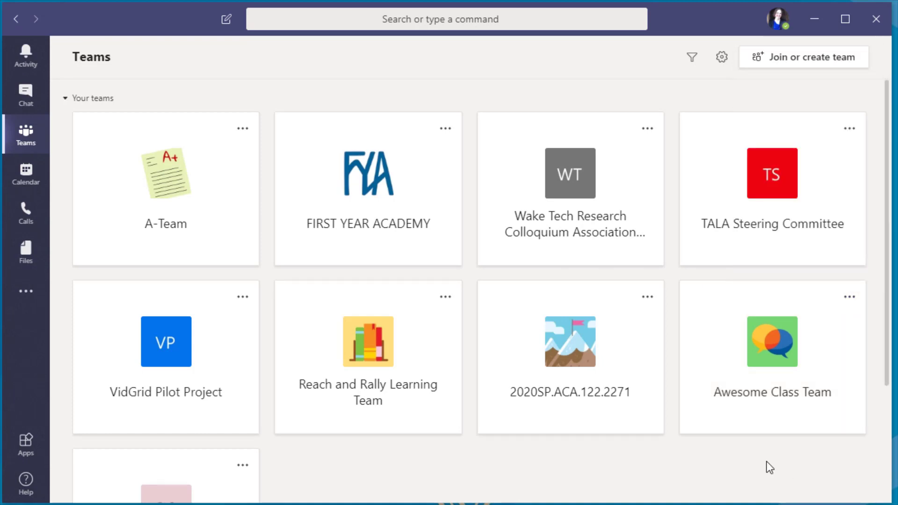
{"action": "left_click", "coordinate": [777, 377]}
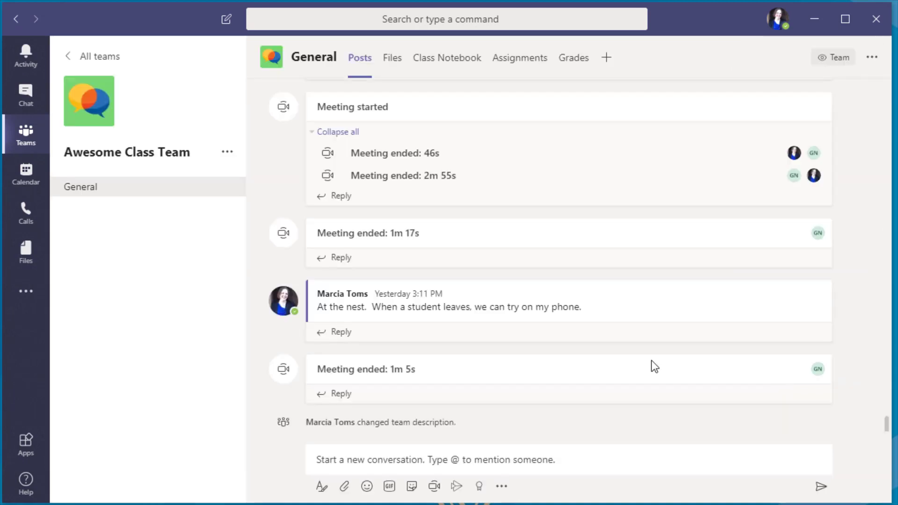
{"action": "scroll", "coordinate": [653, 391], "scroll_direction": "up", "scroll_amount": 15}
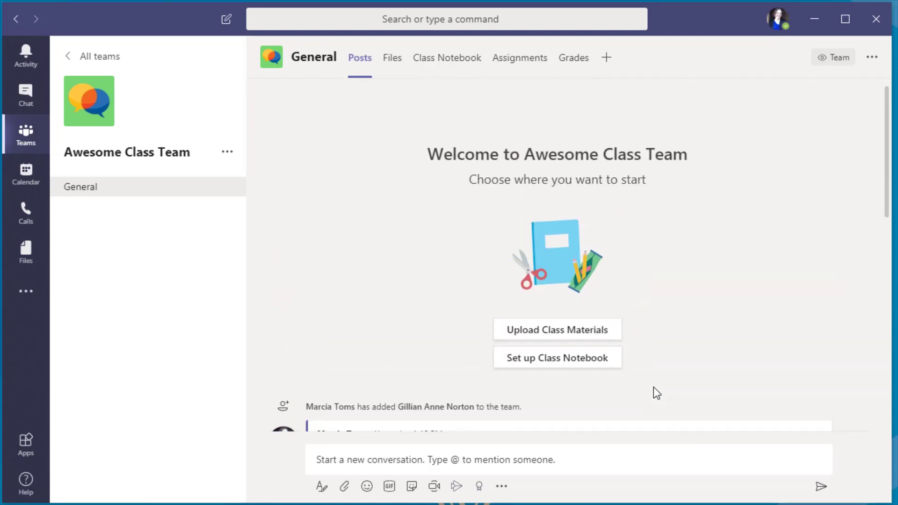
{"action": "scroll", "coordinate": [652, 386], "scroll_direction": "down", "scroll_amount": 5}
{"action": "scroll", "coordinate": [652, 386], "scroll_direction": "up", "scroll_amount": 3}
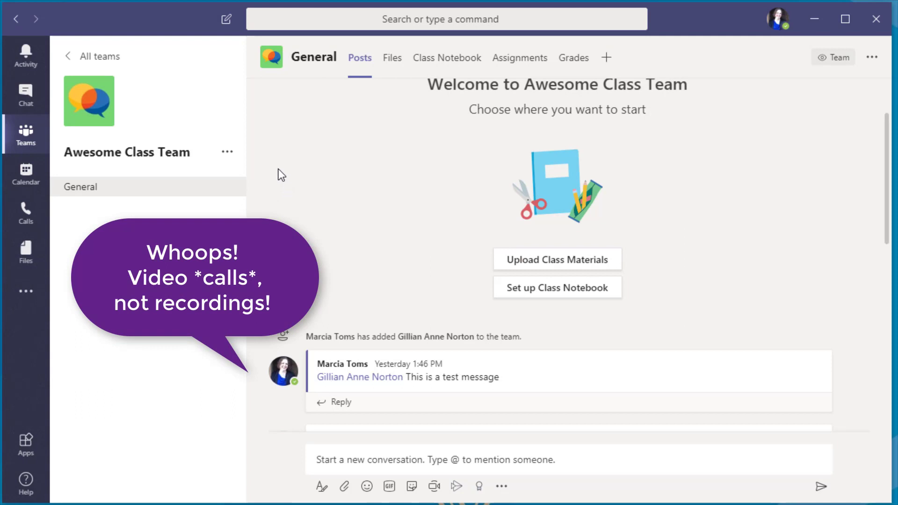
- Open the management page of Awesome Class Team and expand its list of members and guests
{"action": "left_click", "coordinate": [230, 153]}
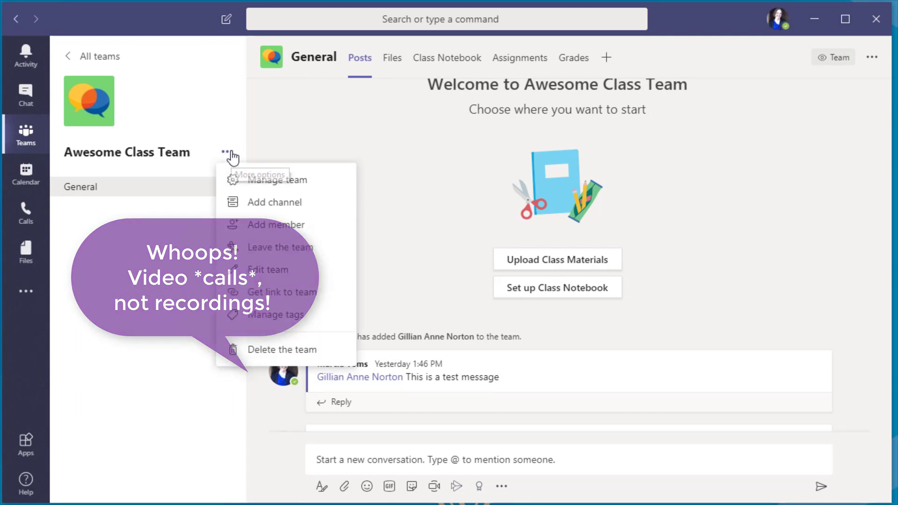
{"action": "left_click", "coordinate": [234, 179]}
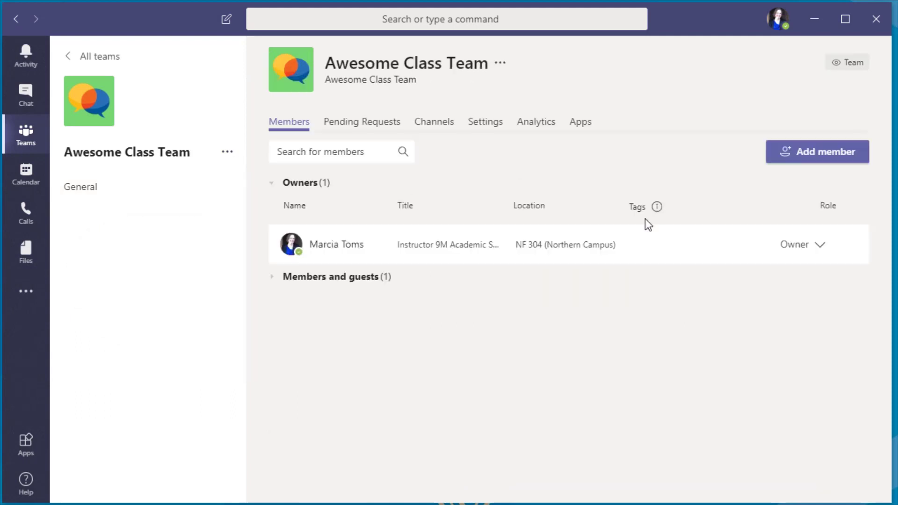
{"action": "left_click", "coordinate": [273, 279]}
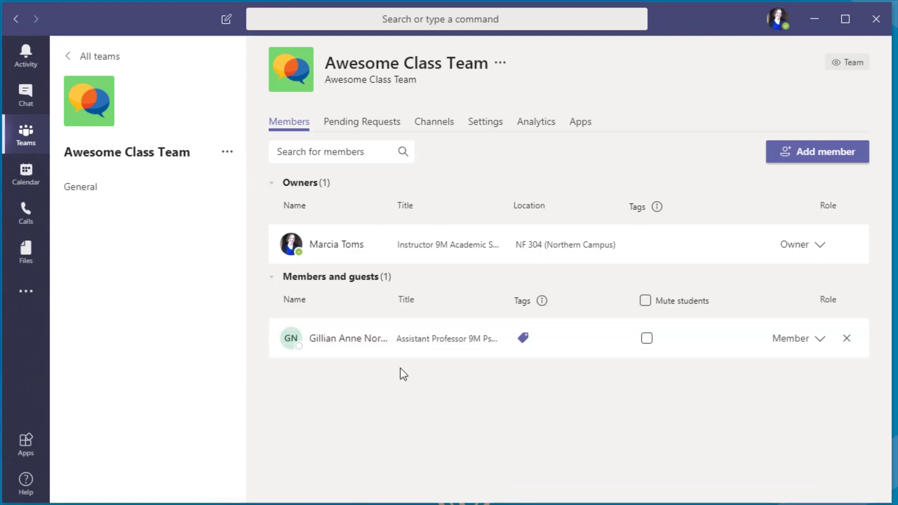
- Search for a person by first name and add them to Awesome Class Team as a student
{"action": "left_click", "coordinate": [795, 159]}
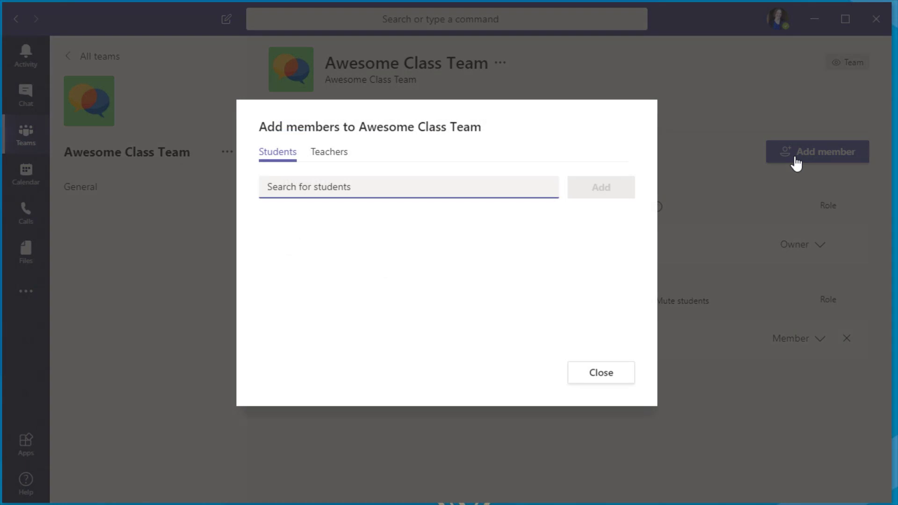
{"action": "type", "text": "Sara"}
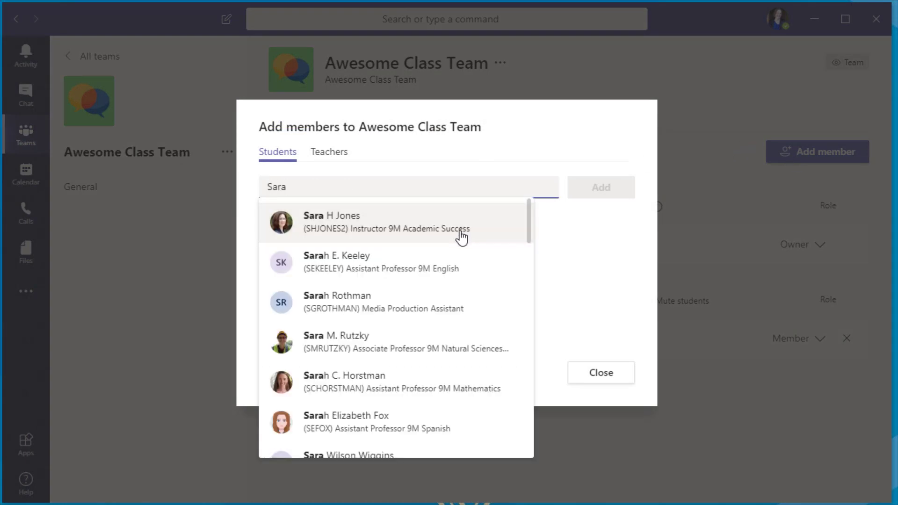
{"action": "left_click", "coordinate": [325, 240]}
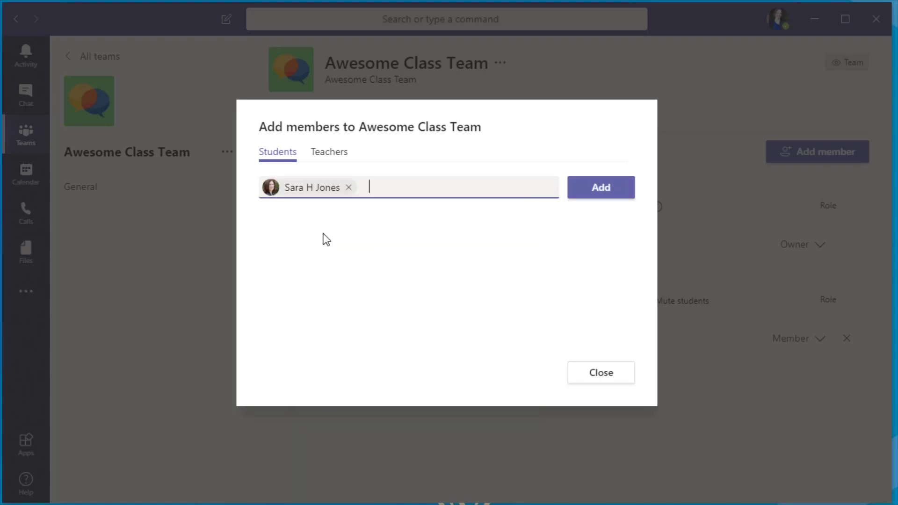
{"action": "left_click", "coordinate": [591, 192]}
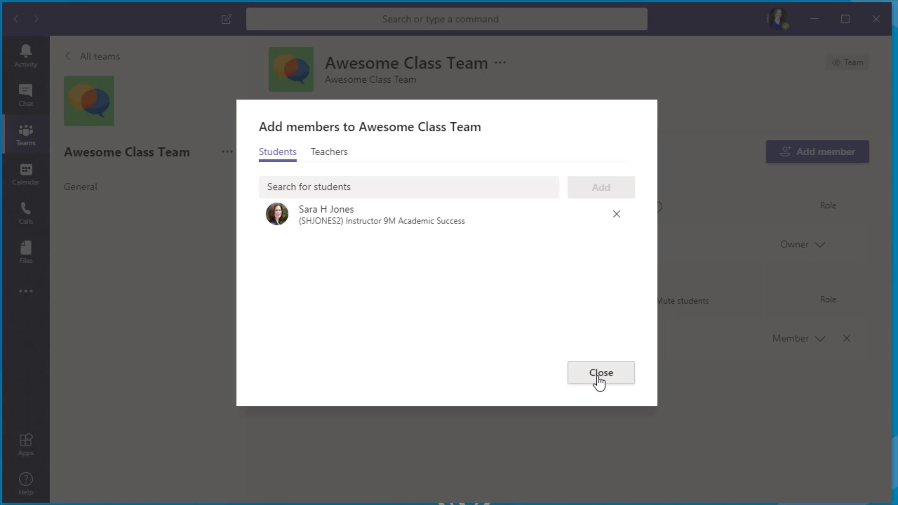
{"action": "left_click", "coordinate": [598, 377]}
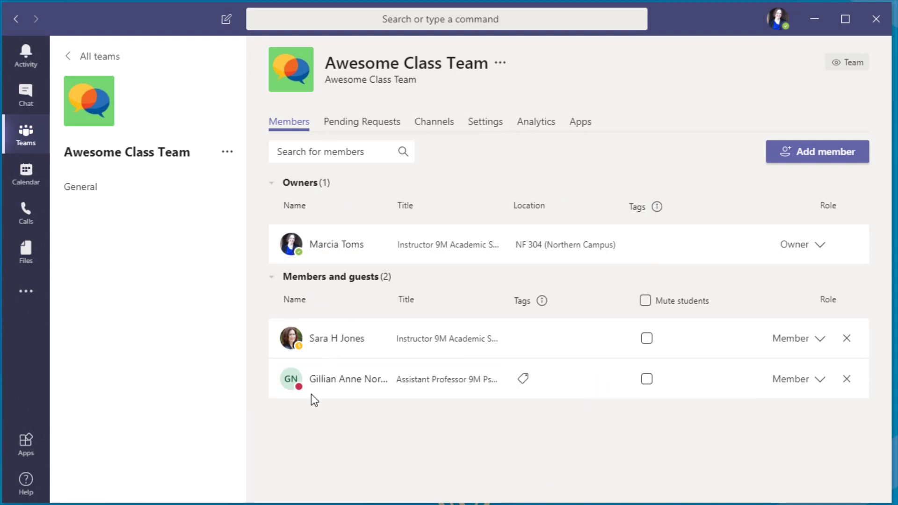
- Check which roles can be assigned to the newly added member, keeping the Member role
{"action": "left_click", "coordinate": [819, 350]}
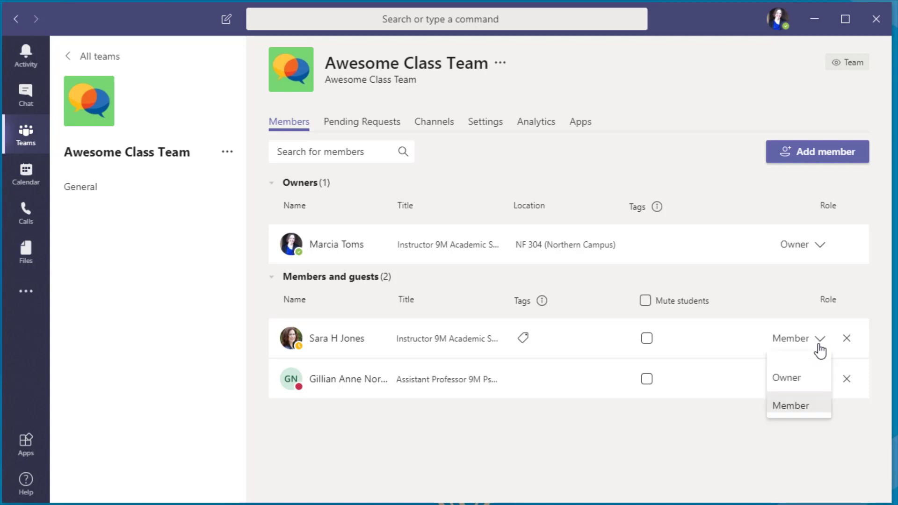
{"action": "left_click", "coordinate": [781, 287]}
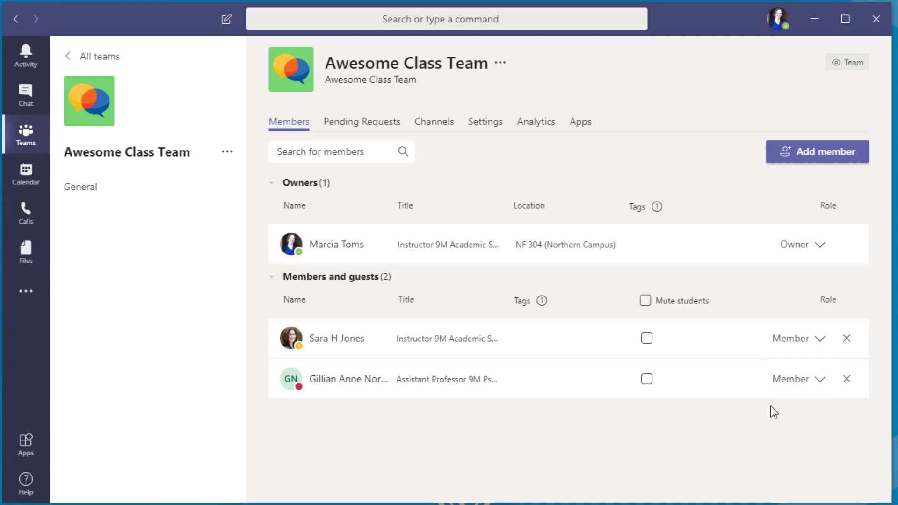
{"action": "mouse_move", "coordinate": [538, 300]}
- Review the editable class details and avatar choices of Awesome Class Team, then cancel without updating
{"action": "left_click", "coordinate": [499, 63]}
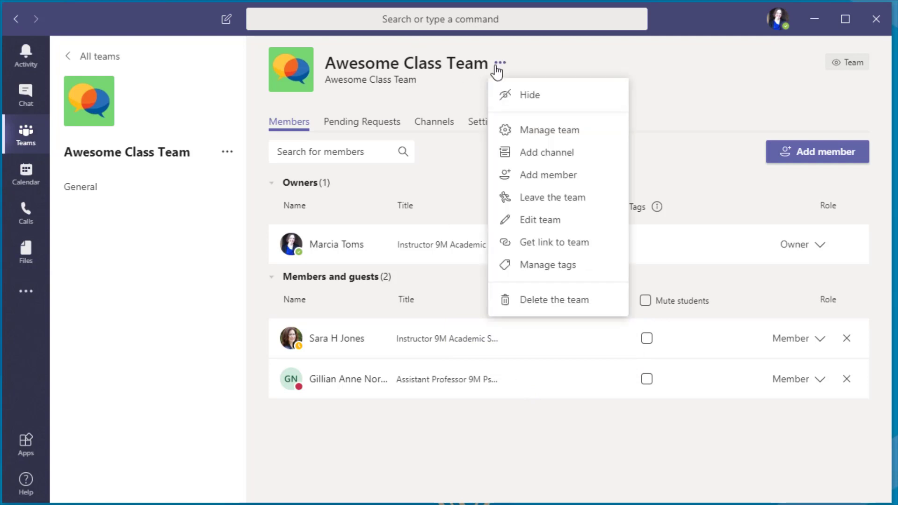
{"action": "left_click", "coordinate": [539, 226]}
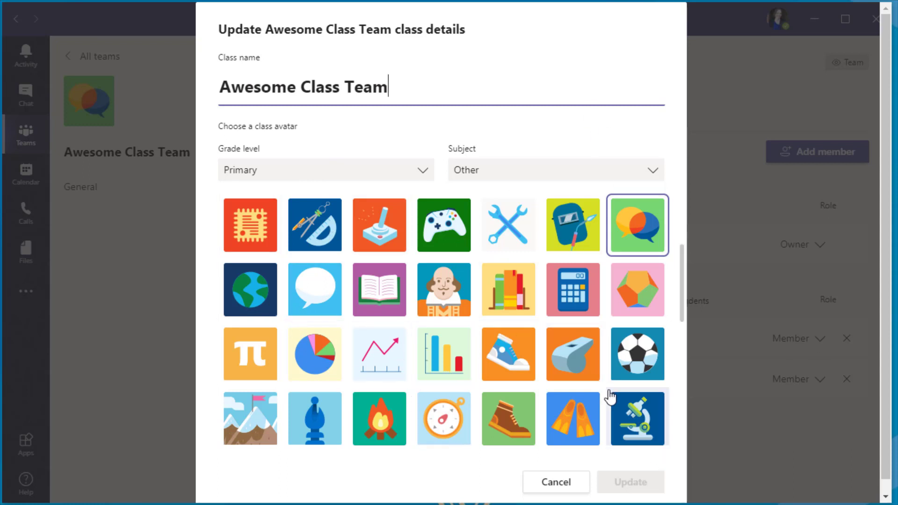
{"action": "left_click", "coordinate": [578, 486]}
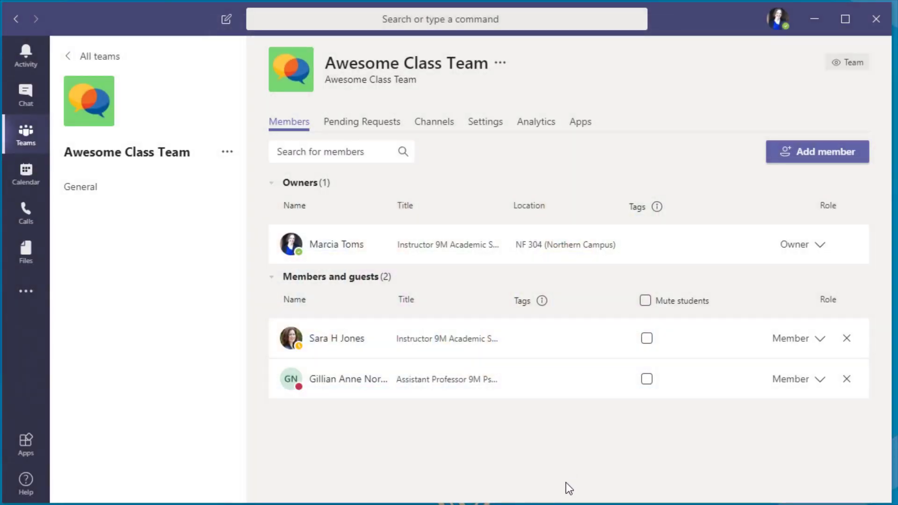
- Return to the General channel and add a channel named Group 1 Channel to Awesome Class Team with Standard privacy
{"action": "left_click", "coordinate": [105, 189]}
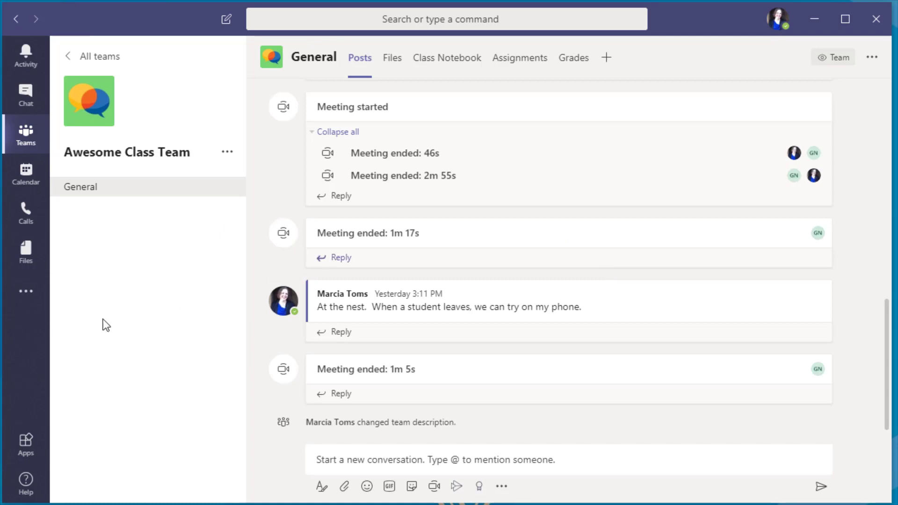
{"action": "mouse_move", "coordinate": [502, 295]}
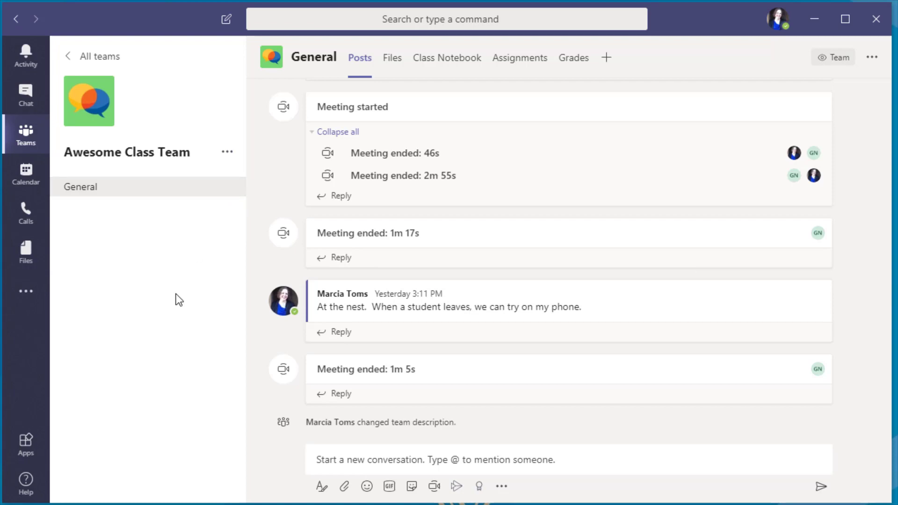
{"action": "left_click", "coordinate": [226, 157]}
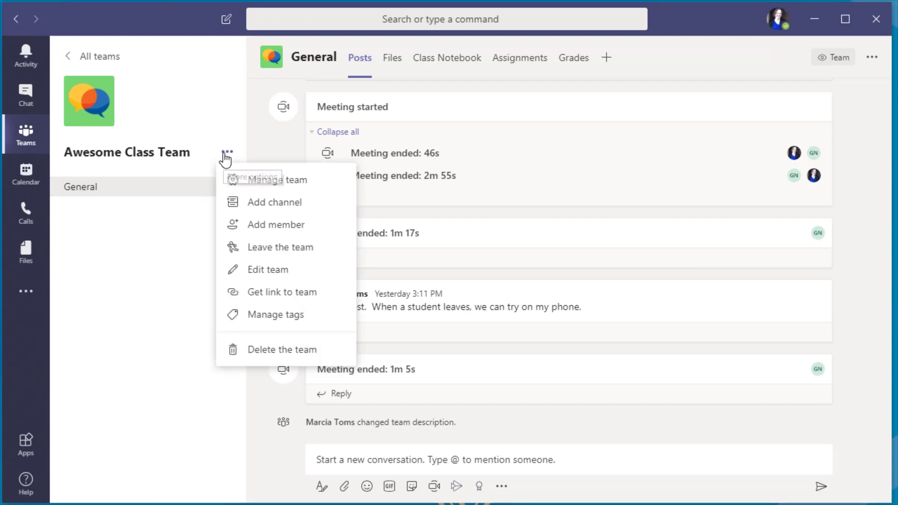
{"action": "left_click", "coordinate": [261, 202]}
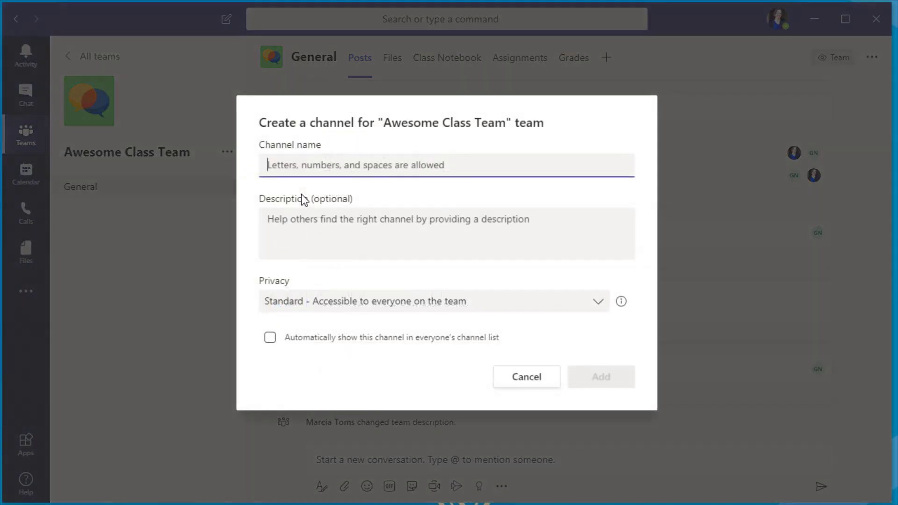
{"action": "type", "text": "Gro"}
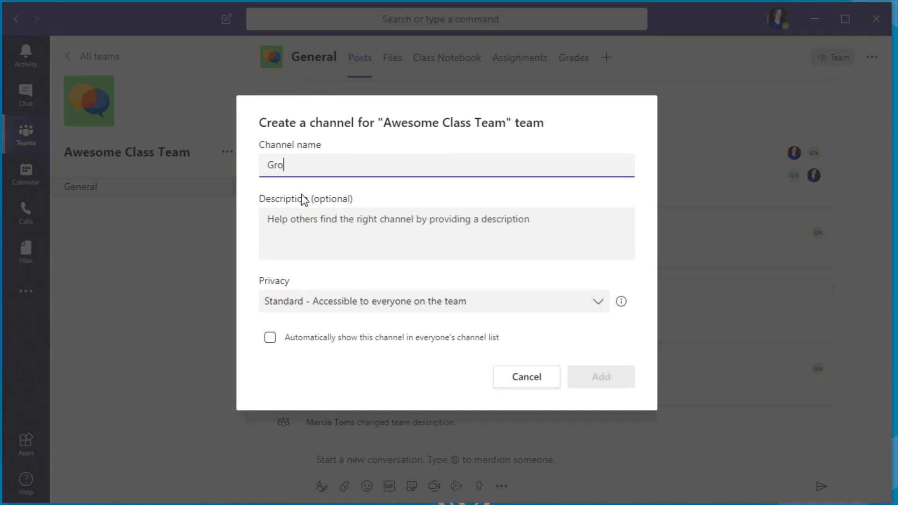
{"action": "type", "text": "up 1 Cha"}
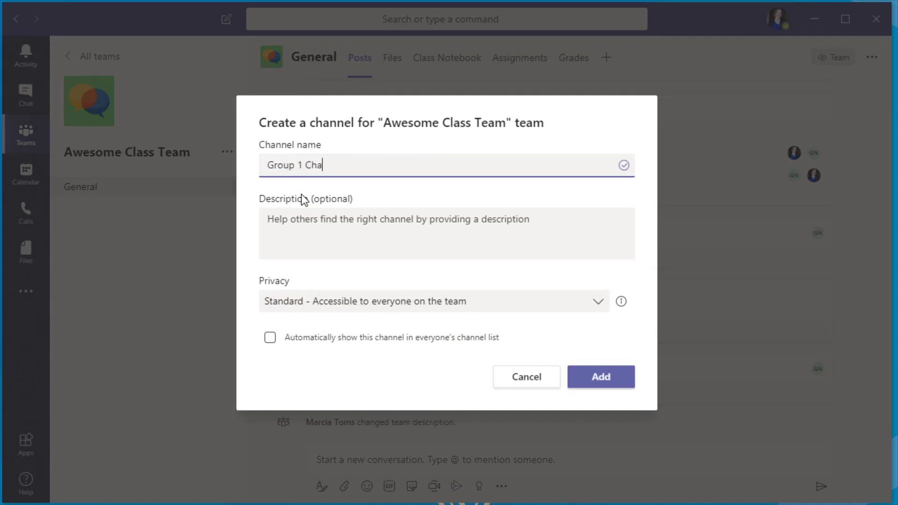
{"action": "type", "text": "nnel"}
{"action": "left_click", "coordinate": [597, 302]}
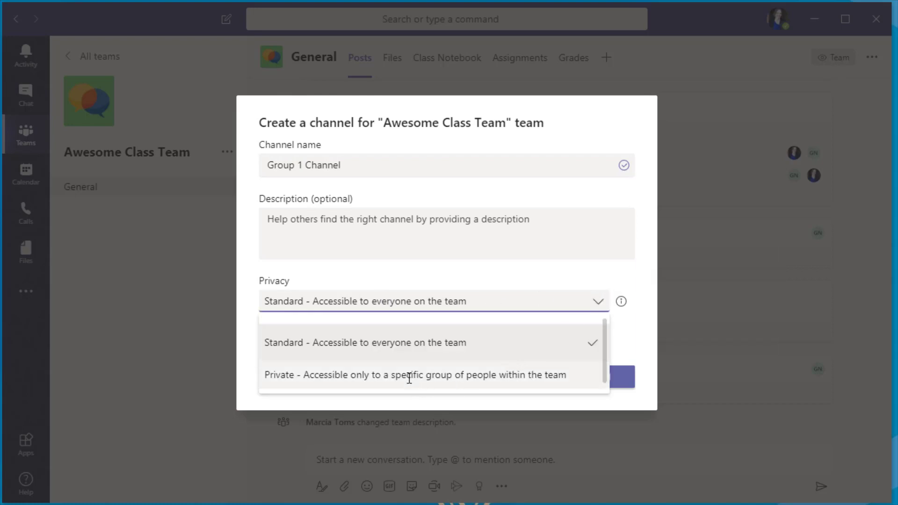
{"action": "left_click", "coordinate": [441, 276]}
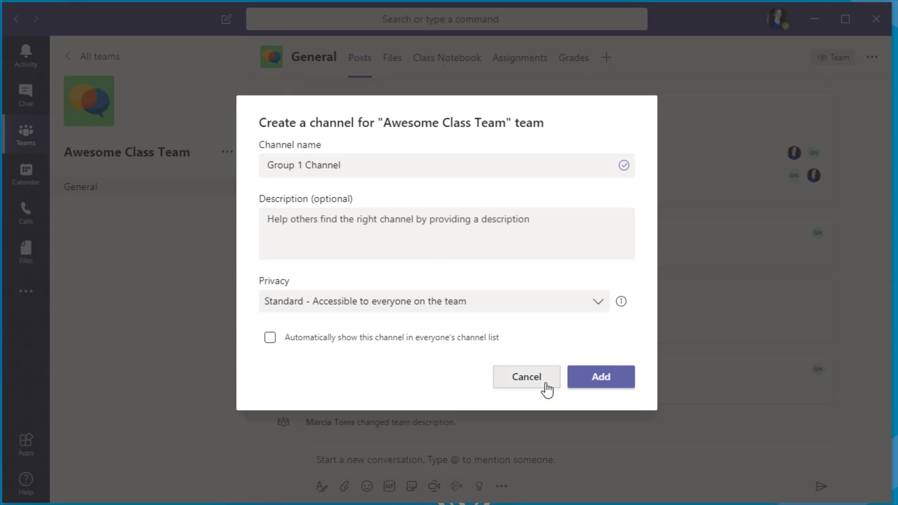
{"action": "left_click", "coordinate": [588, 380]}
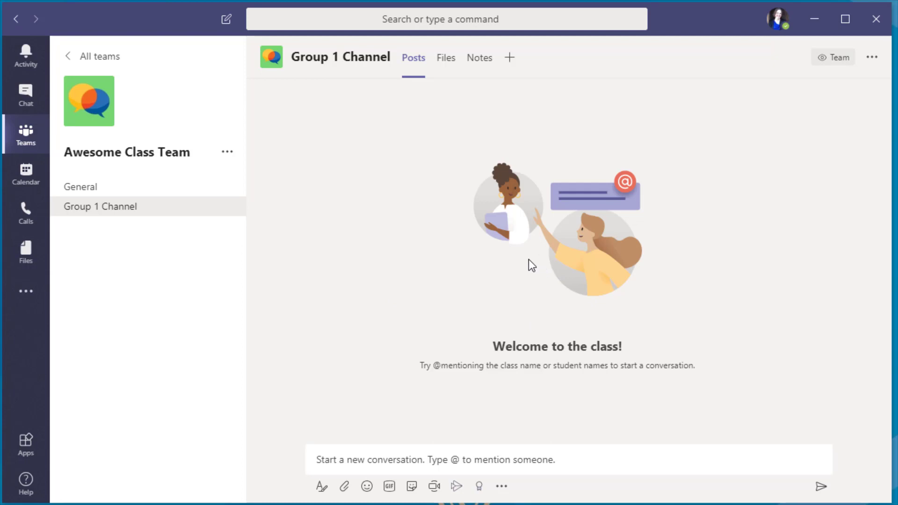
- Schedule a meeting in Group 1 Channel with the subject Test Meeting and set its date to Mar 13, 2020
{"action": "left_click", "coordinate": [342, 462]}
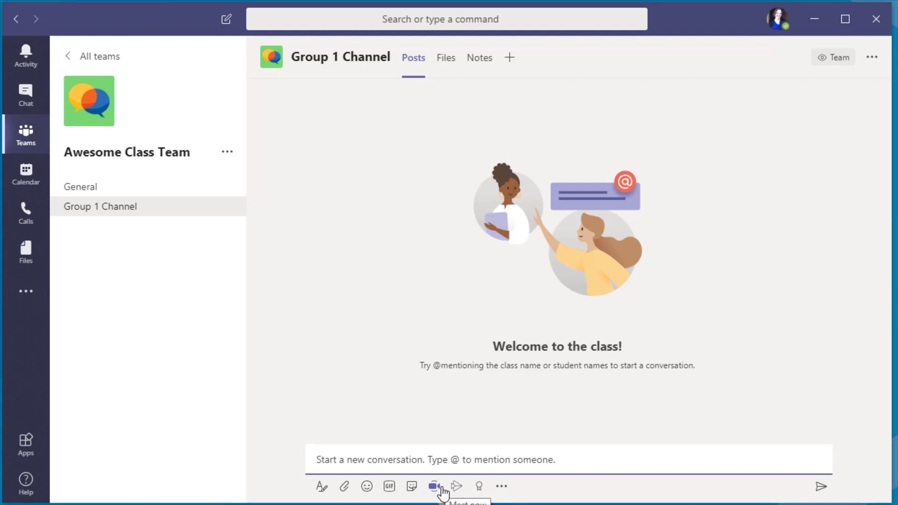
{"action": "left_click", "coordinate": [440, 487]}
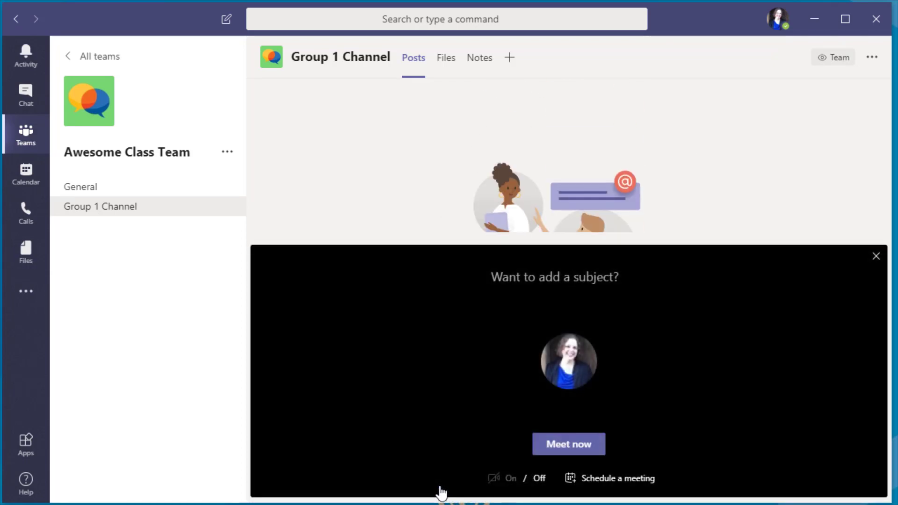
{"action": "type", "text": "Test"}
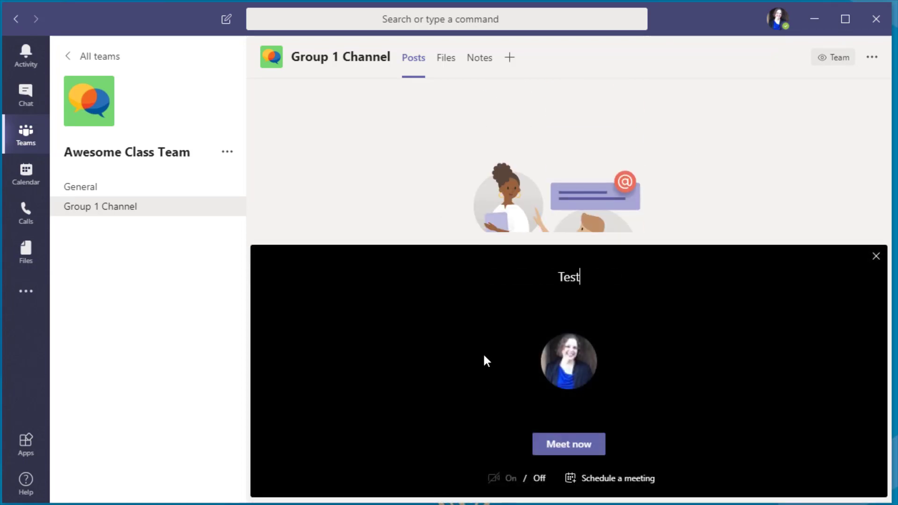
{"action": "type", "text": " Meeting"}
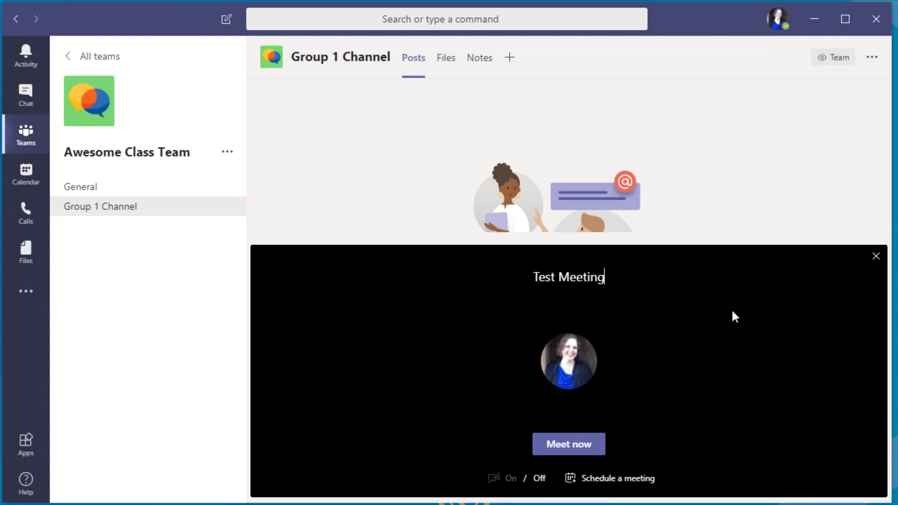
{"action": "left_click", "coordinate": [631, 479]}
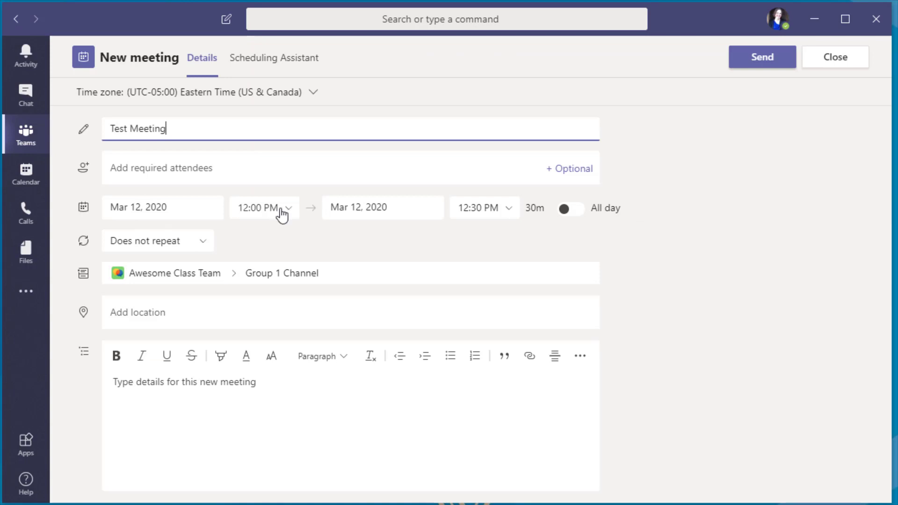
{"action": "left_click", "coordinate": [211, 208]}
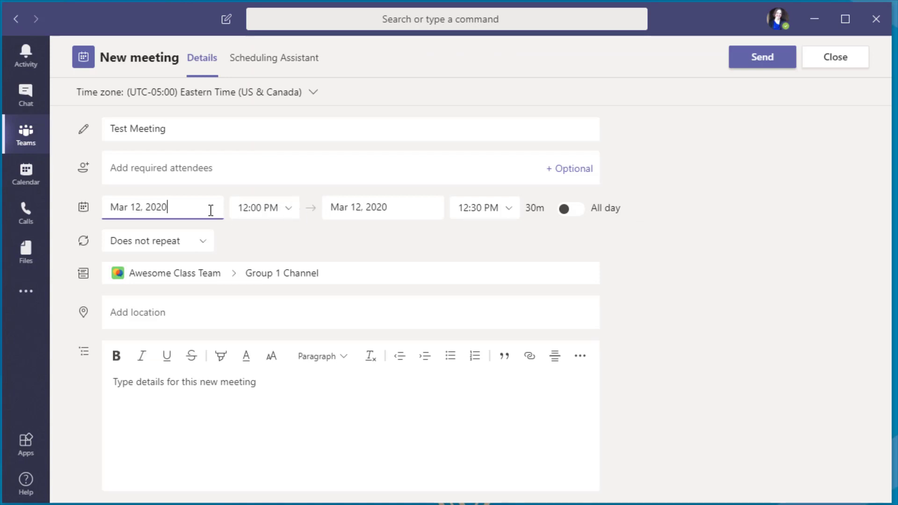
{"action": "left_click", "coordinate": [230, 311]}
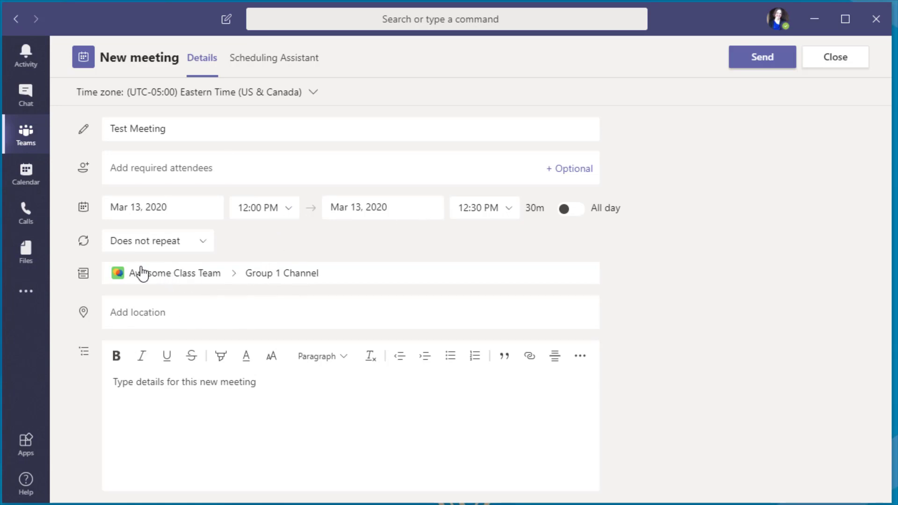
- Find a colleague by first name, add them as a required attendee of Test Meeting and send the invitation
{"action": "left_click", "coordinate": [155, 166]}
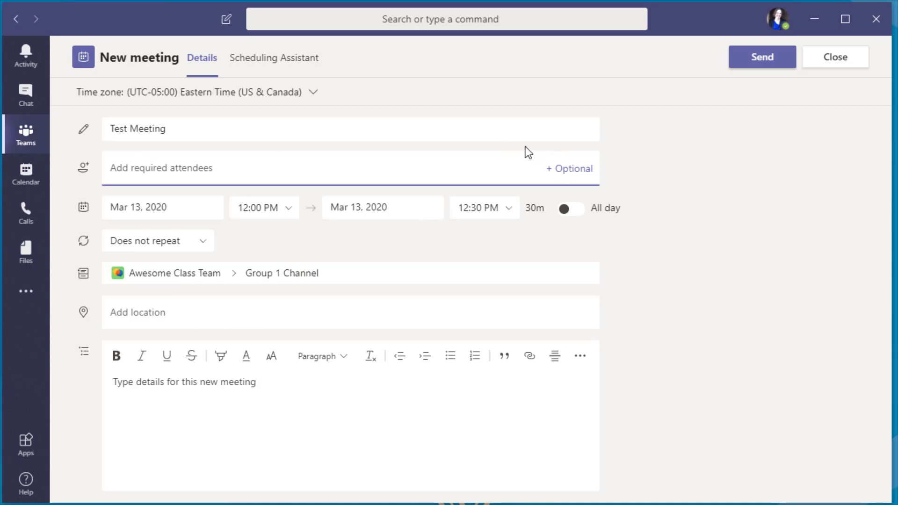
{"action": "type", "text": "Gill"}
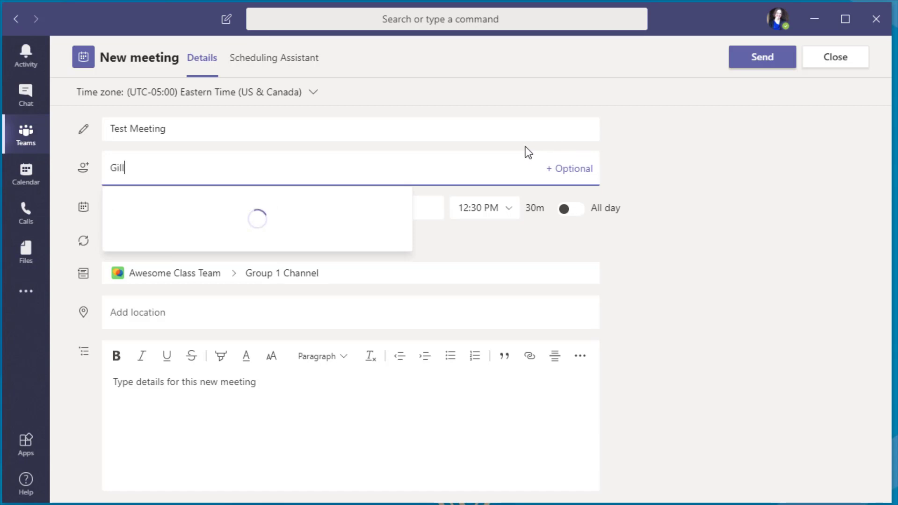
{"action": "left_click", "coordinate": [222, 201]}
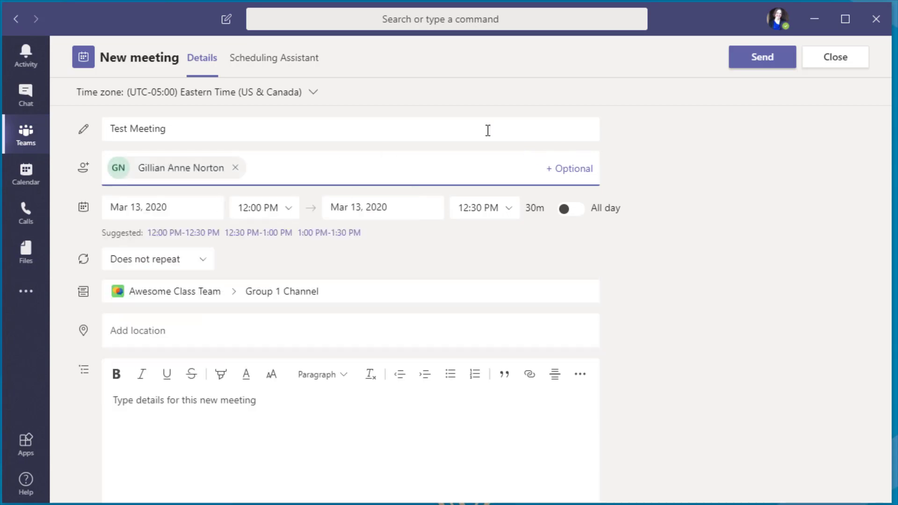
{"action": "left_click", "coordinate": [766, 58]}
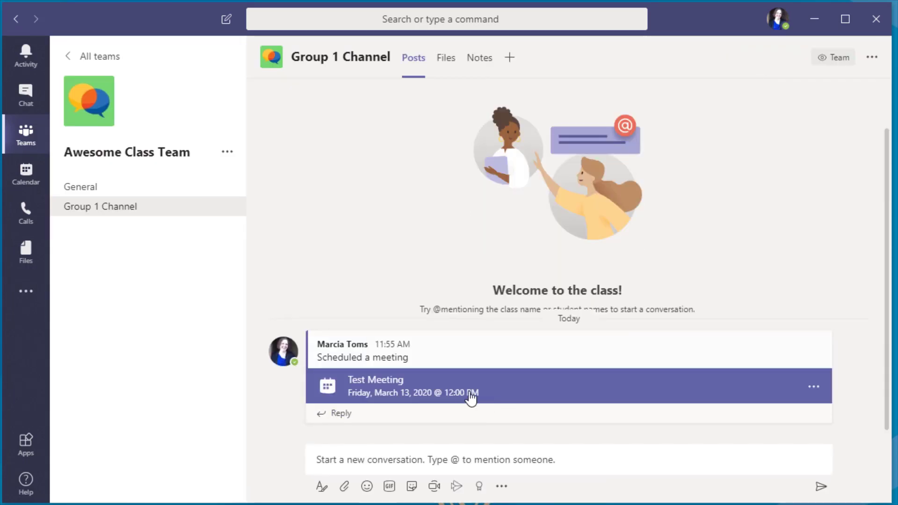
- Review the details, joining information and attendee tracking of the scheduled Test Meeting, then return to the channel posts
{"action": "left_click", "coordinate": [461, 384]}
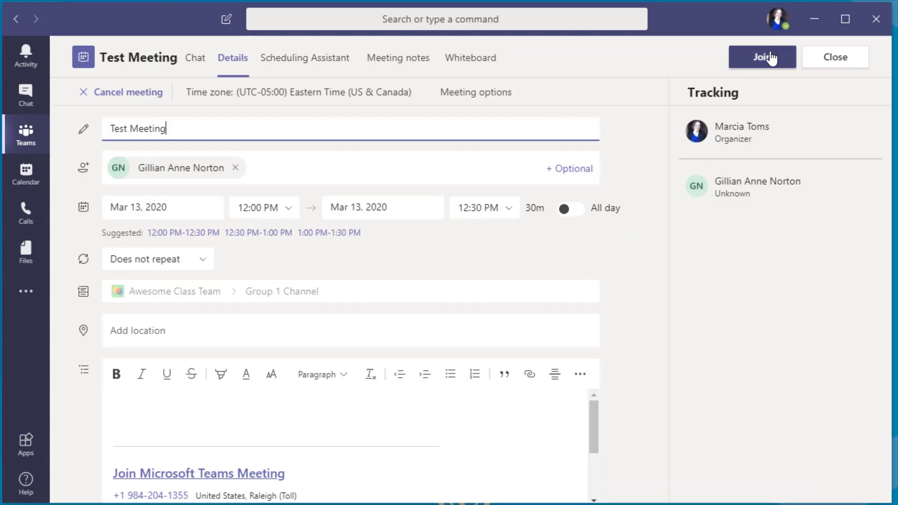
{"action": "scroll", "coordinate": [654, 271], "scroll_direction": "down", "scroll_amount": 1}
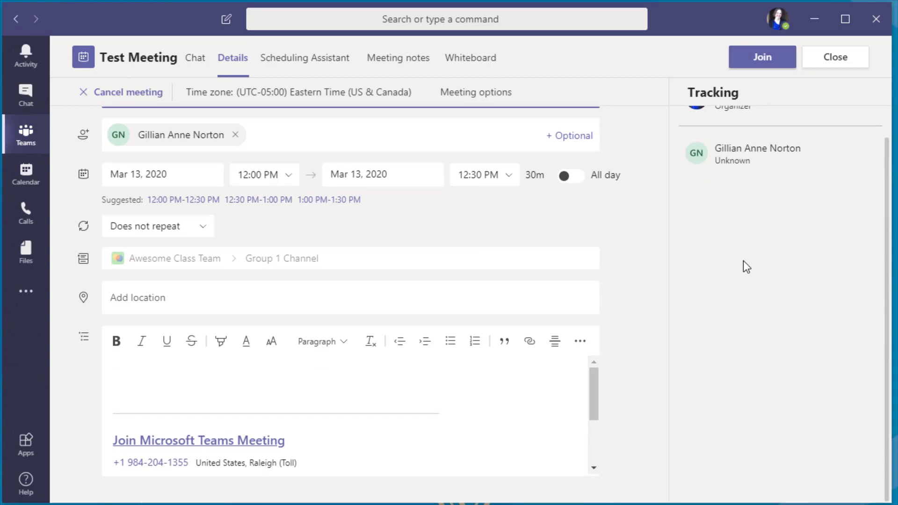
{"action": "scroll", "coordinate": [700, 326], "scroll_direction": "up", "scroll_amount": 1}
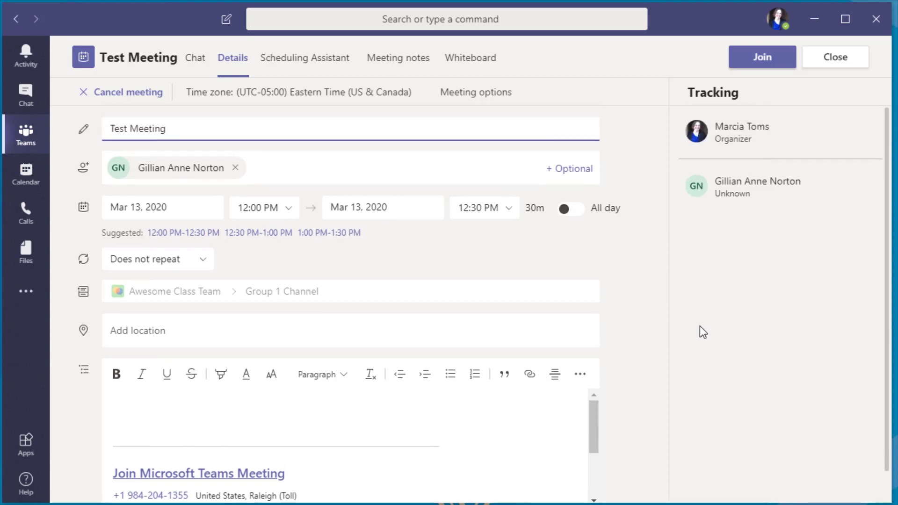
{"action": "left_click", "coordinate": [836, 58]}
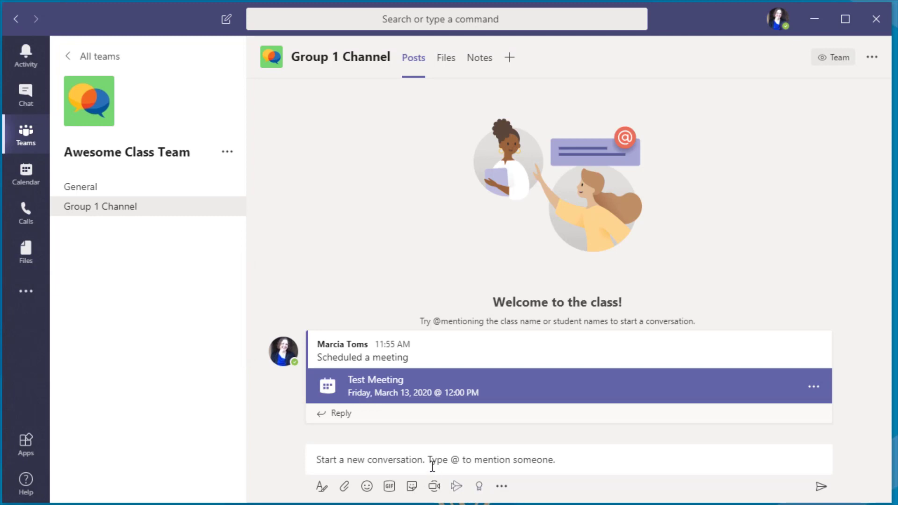
- Search for the colleague by first name and add them to the Calls contacts
{"action": "left_click", "coordinate": [26, 208]}
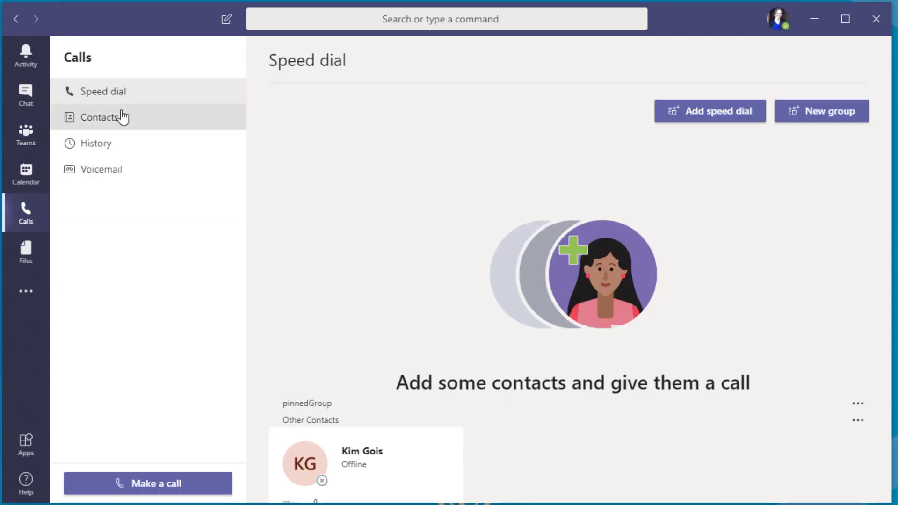
{"action": "left_click", "coordinate": [123, 117]}
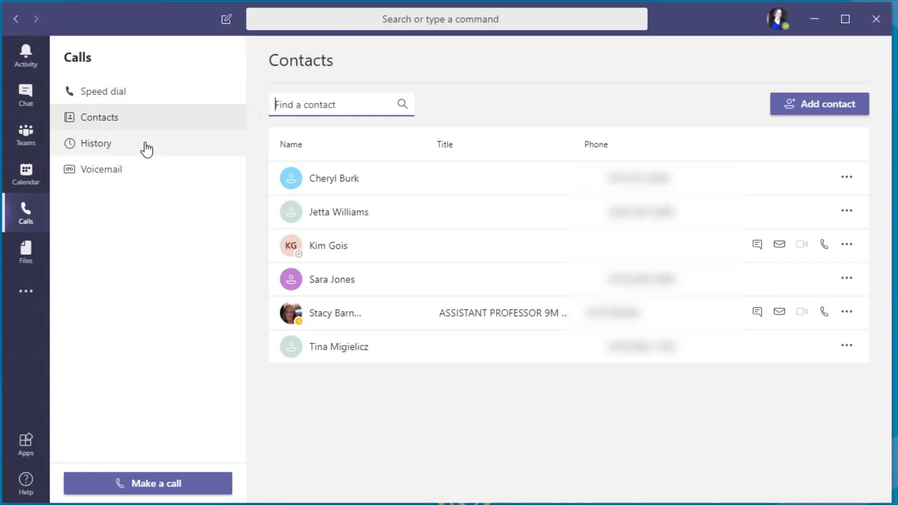
{"action": "left_click", "coordinate": [783, 110]}
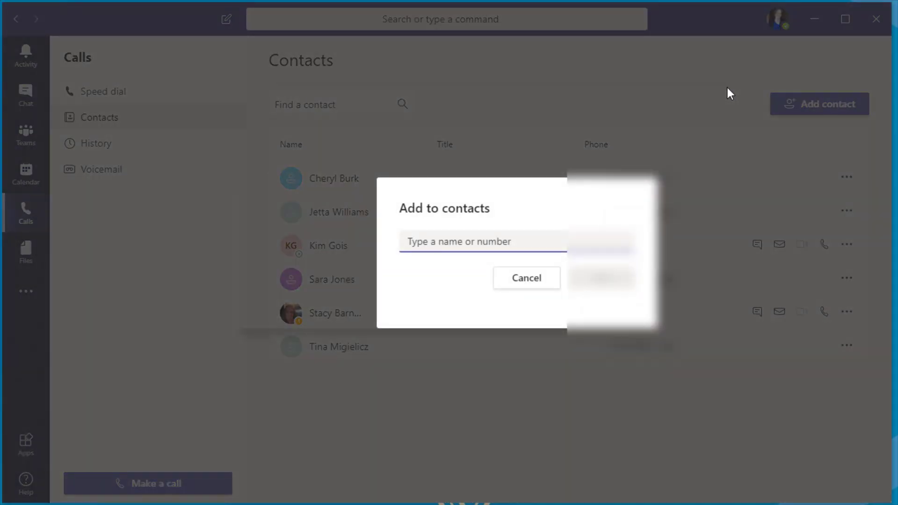
{"action": "type", "text": "Gilli"}
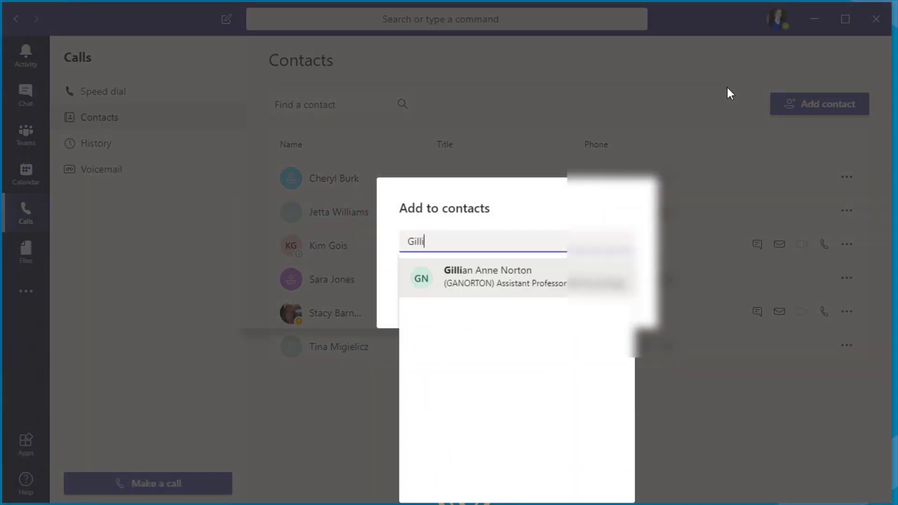
{"action": "left_click", "coordinate": [553, 278]}
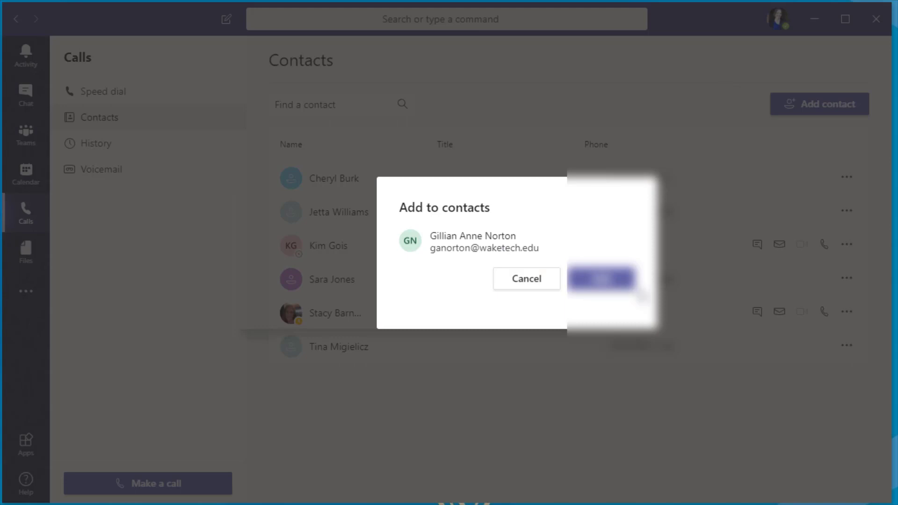
{"action": "left_click", "coordinate": [608, 279]}
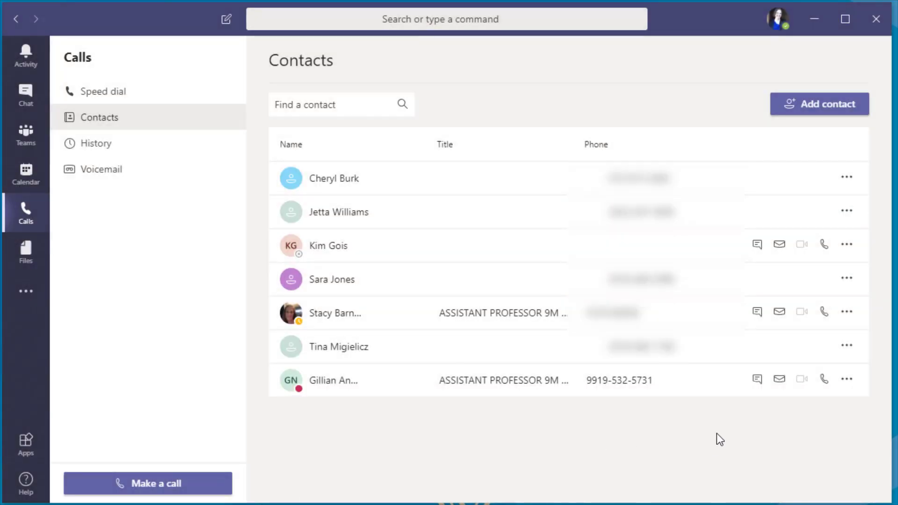